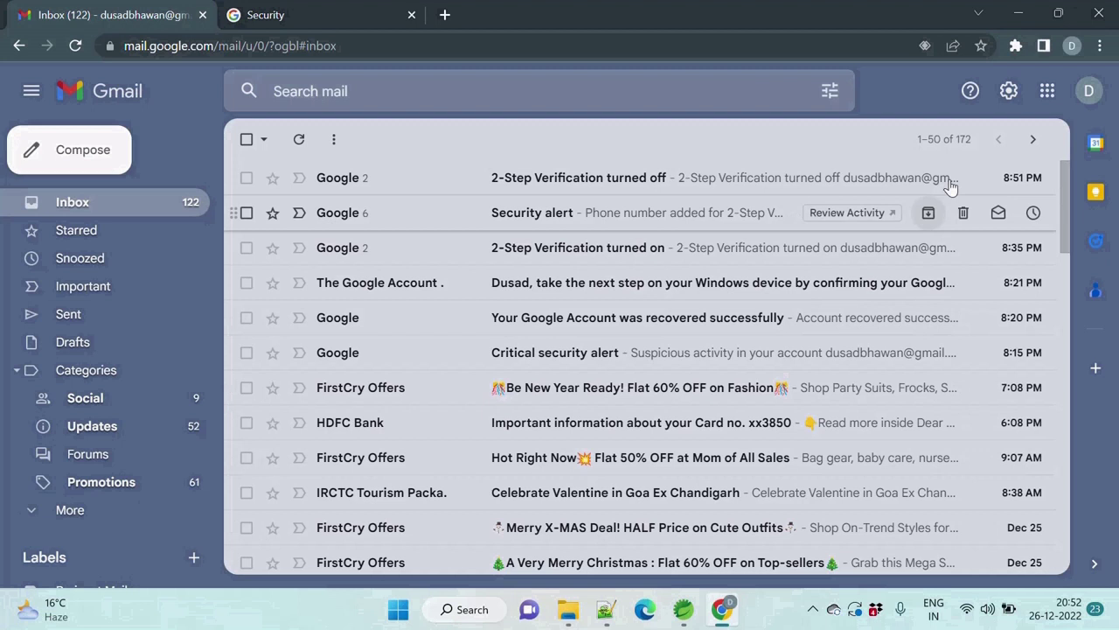
{"action": "left_click", "coordinate": [1091, 94]}
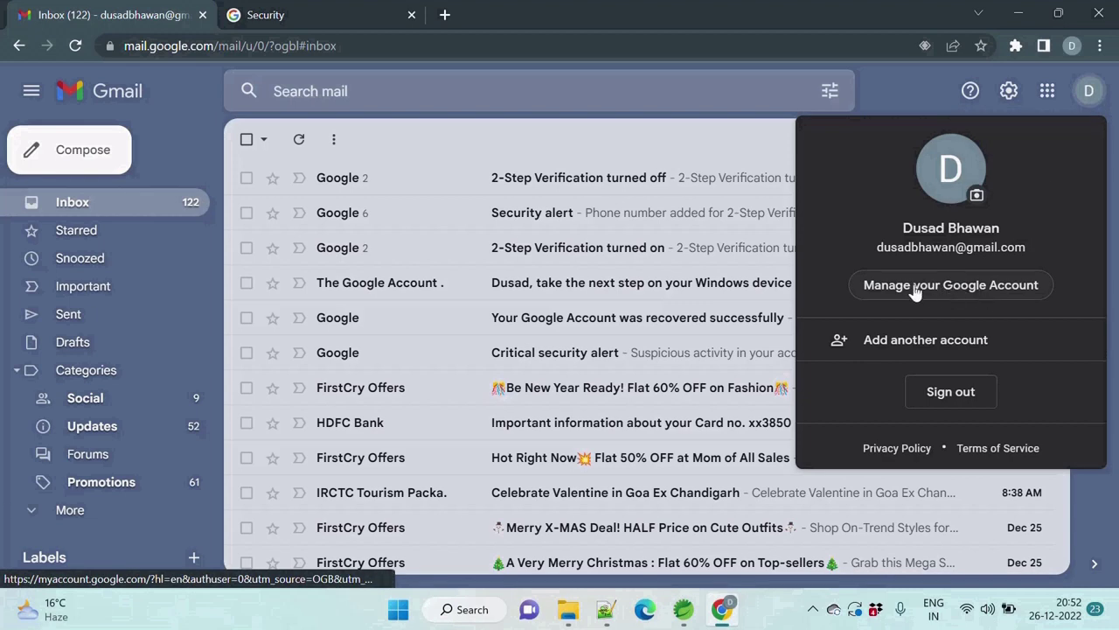
{"action": "left_click", "coordinate": [978, 292]}
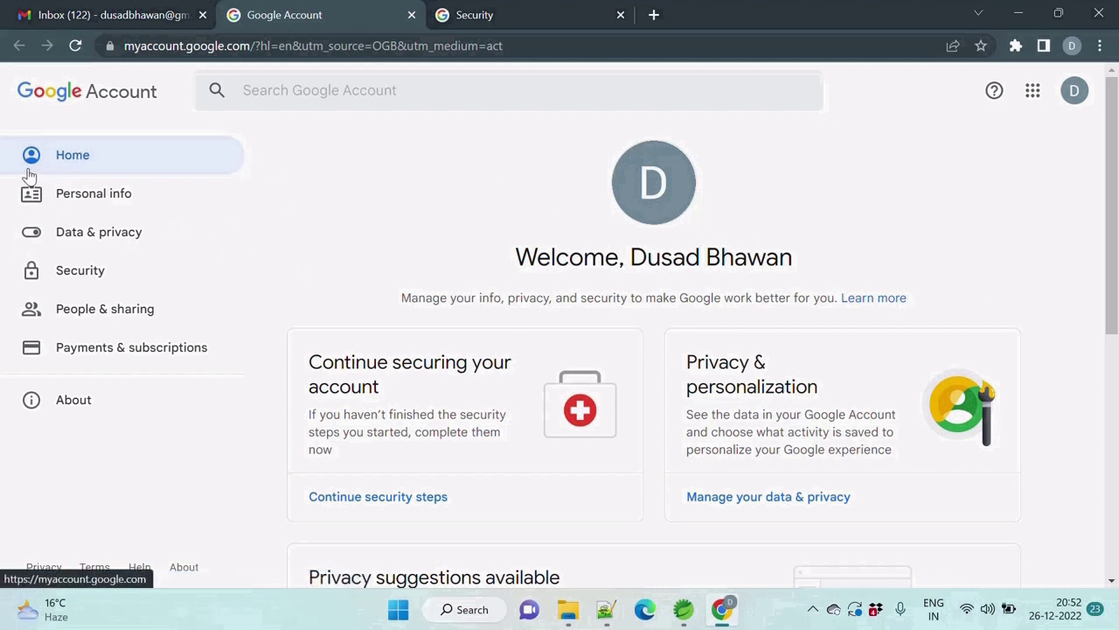
Step: Go to Security and find 2-Step Verification (Off) under Signing in to Google
{"action": "left_click", "coordinate": [64, 277]}
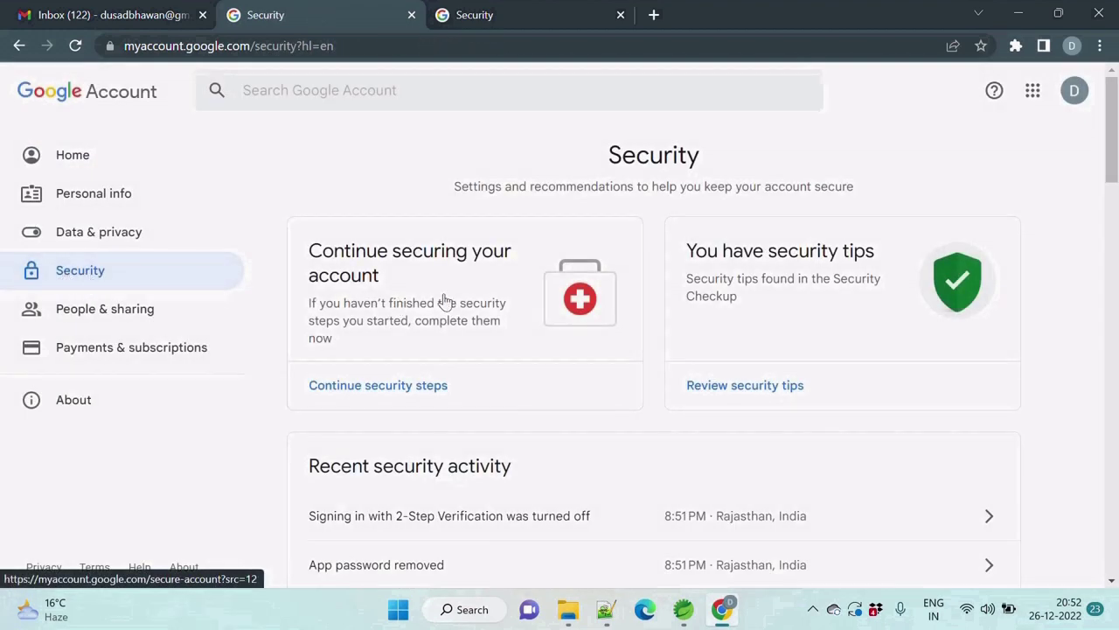
{"action": "scroll", "coordinate": [704, 242], "scroll_direction": "down", "scroll_amount": 5}
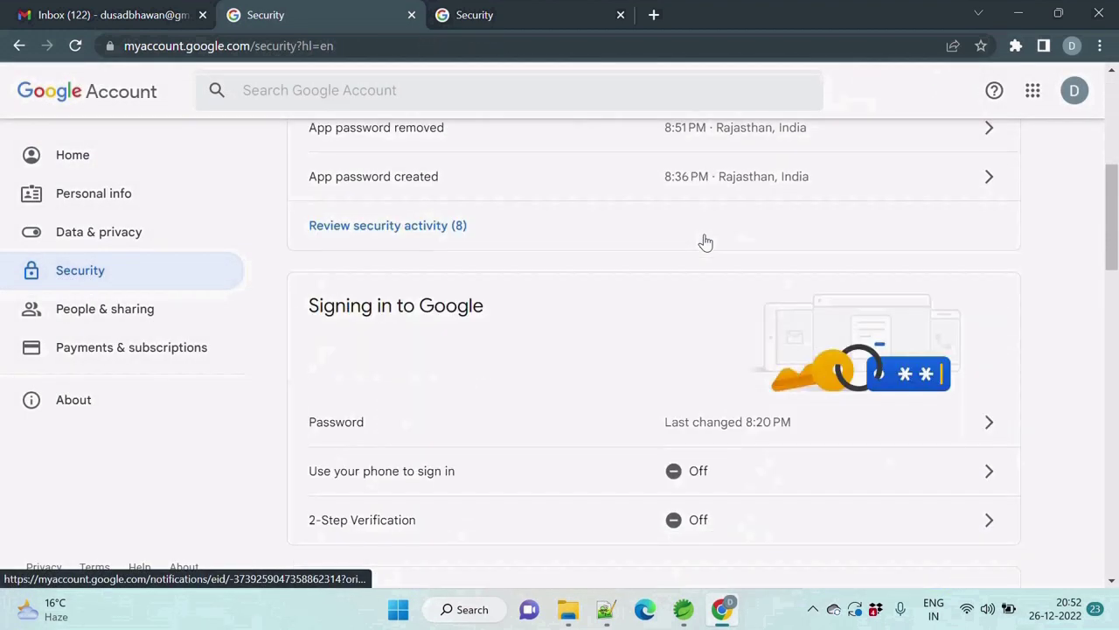
{"action": "scroll", "coordinate": [704, 242], "scroll_direction": "down", "scroll_amount": 1}
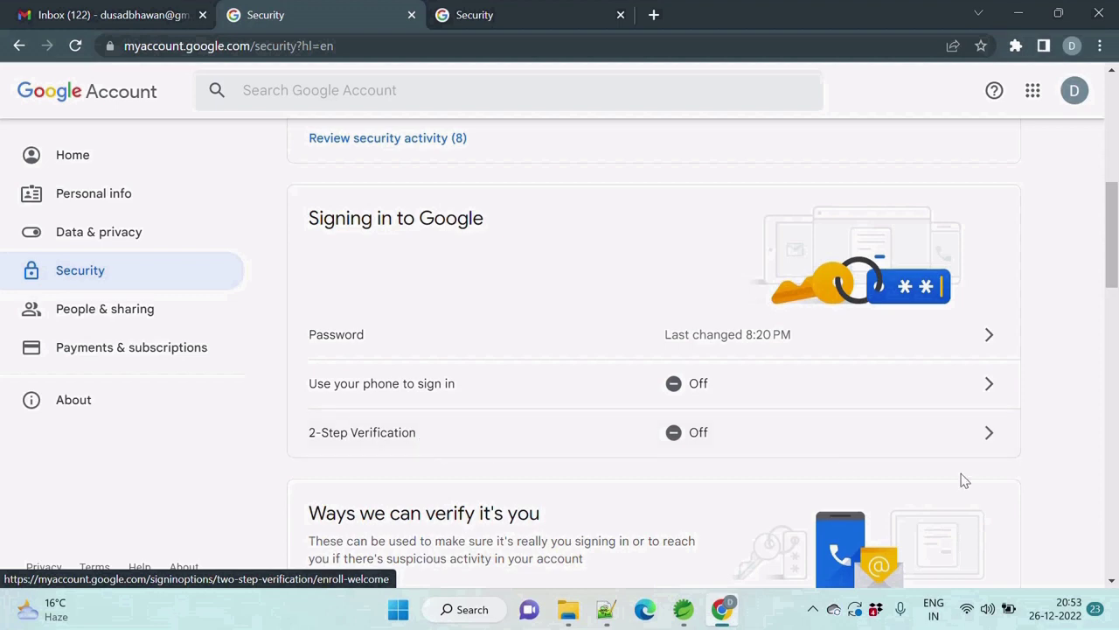
Step: Begin 2-Step Verification setup and re-confirm identity with the account password
{"action": "left_click", "coordinate": [989, 434]}
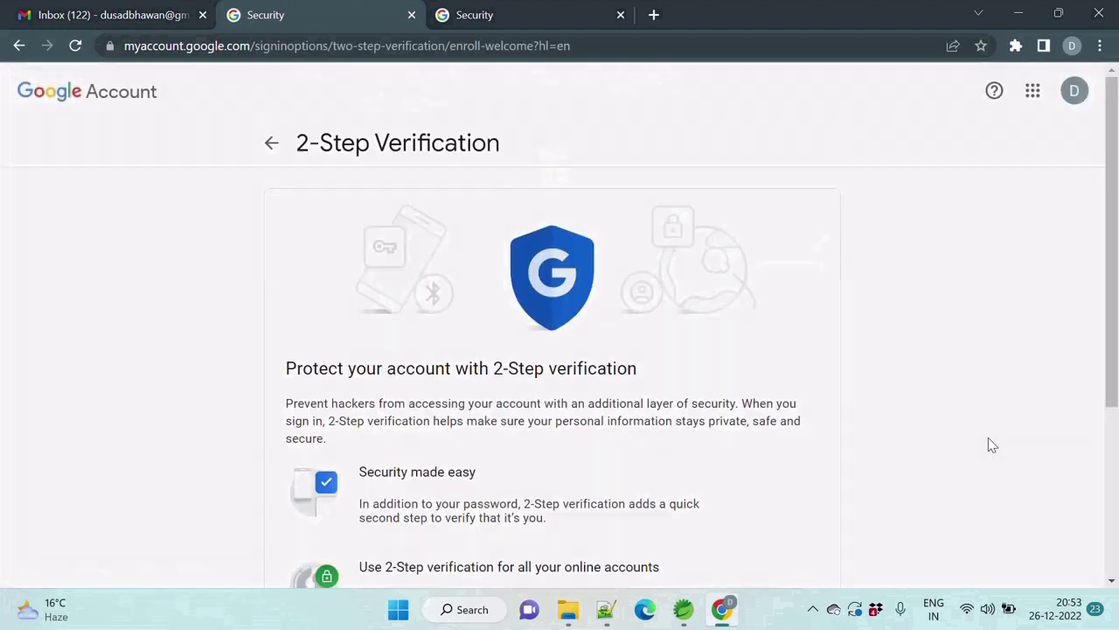
{"action": "scroll", "coordinate": [687, 319], "scroll_direction": "down", "scroll_amount": 1}
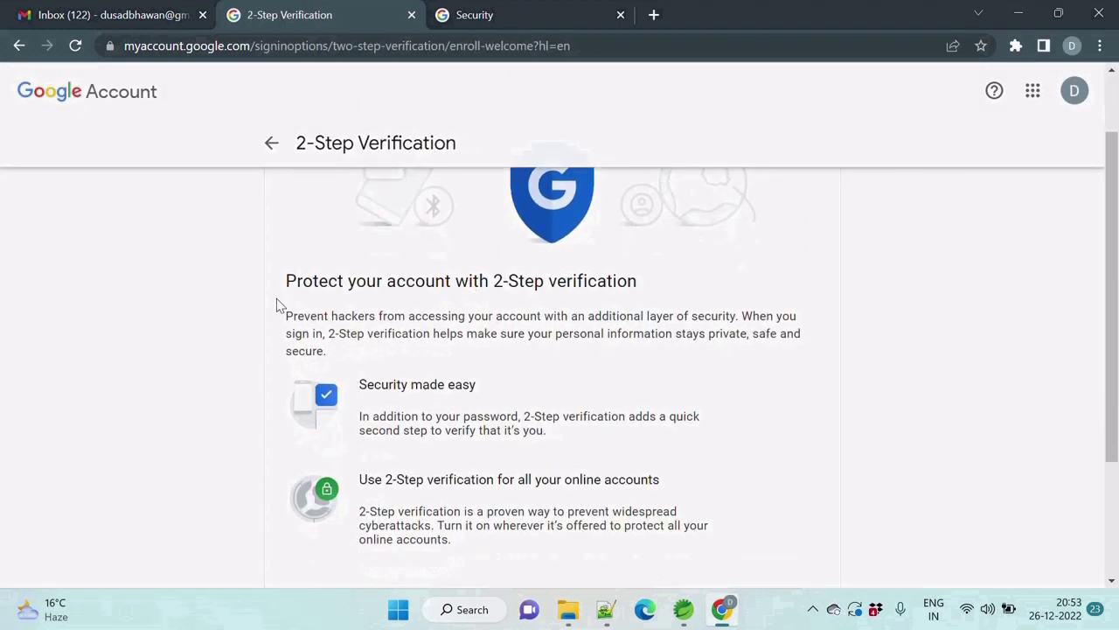
{"action": "scroll", "coordinate": [360, 320], "scroll_direction": "up", "scroll_amount": 1}
{"action": "scroll", "coordinate": [387, 335], "scroll_direction": "down", "scroll_amount": 1}
{"action": "scroll", "coordinate": [581, 290], "scroll_direction": "down", "scroll_amount": 2}
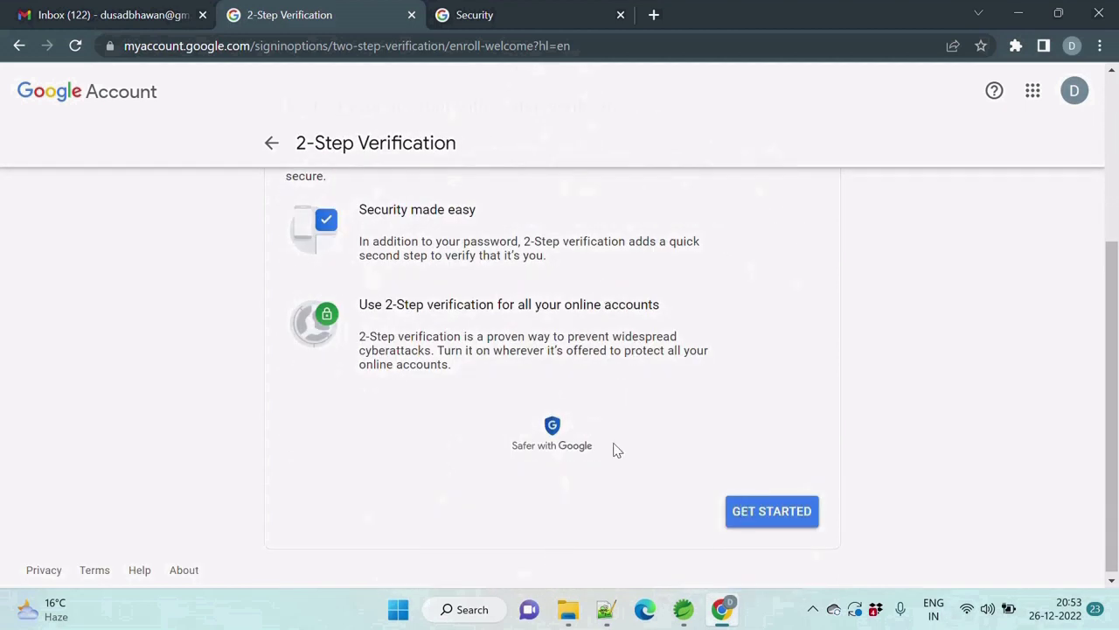
{"action": "left_click", "coordinate": [766, 515]}
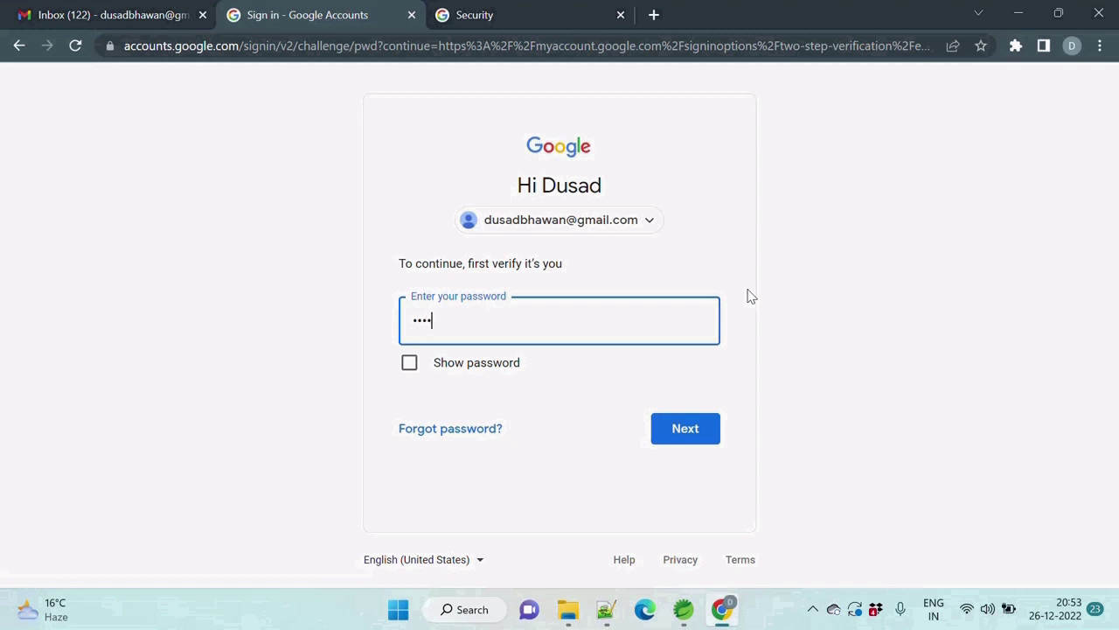
{"action": "left_click", "coordinate": [682, 427]}
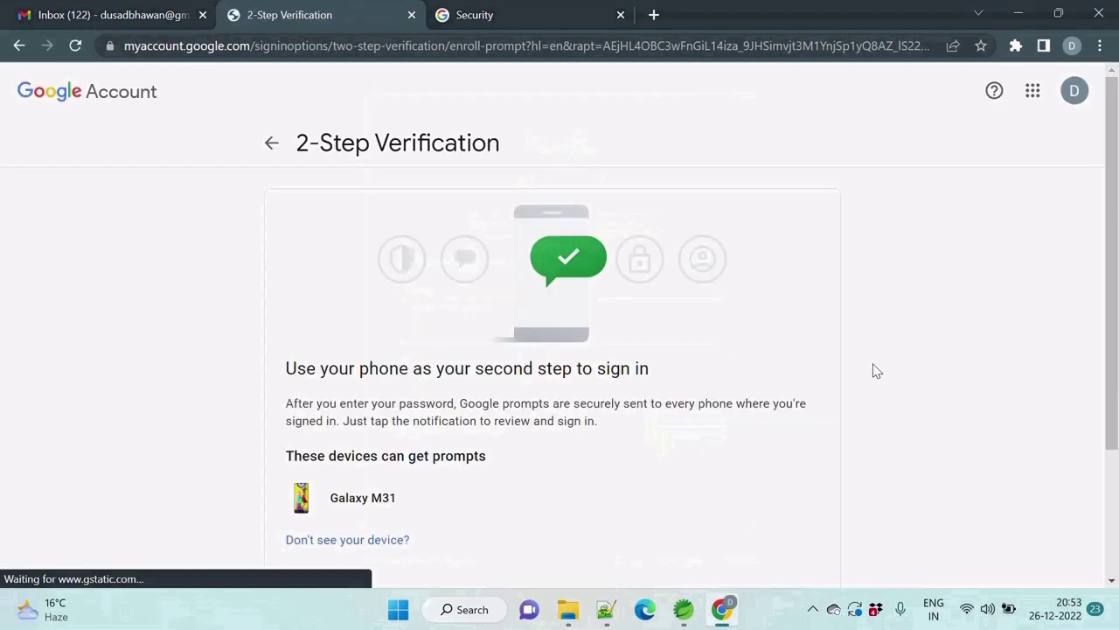
Step: Accept Google prompts on the Galaxy M31 phone as the second sign-in step
{"action": "scroll", "coordinate": [725, 347], "scroll_direction": "down", "scroll_amount": 1}
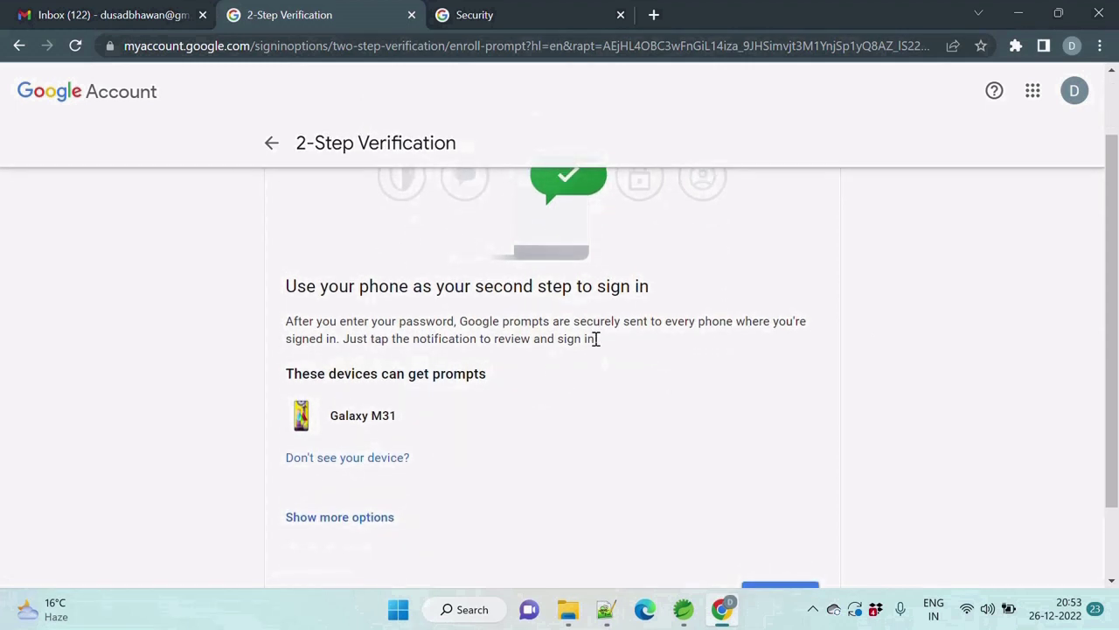
{"action": "scroll", "coordinate": [396, 350], "scroll_direction": "up", "scroll_amount": 1}
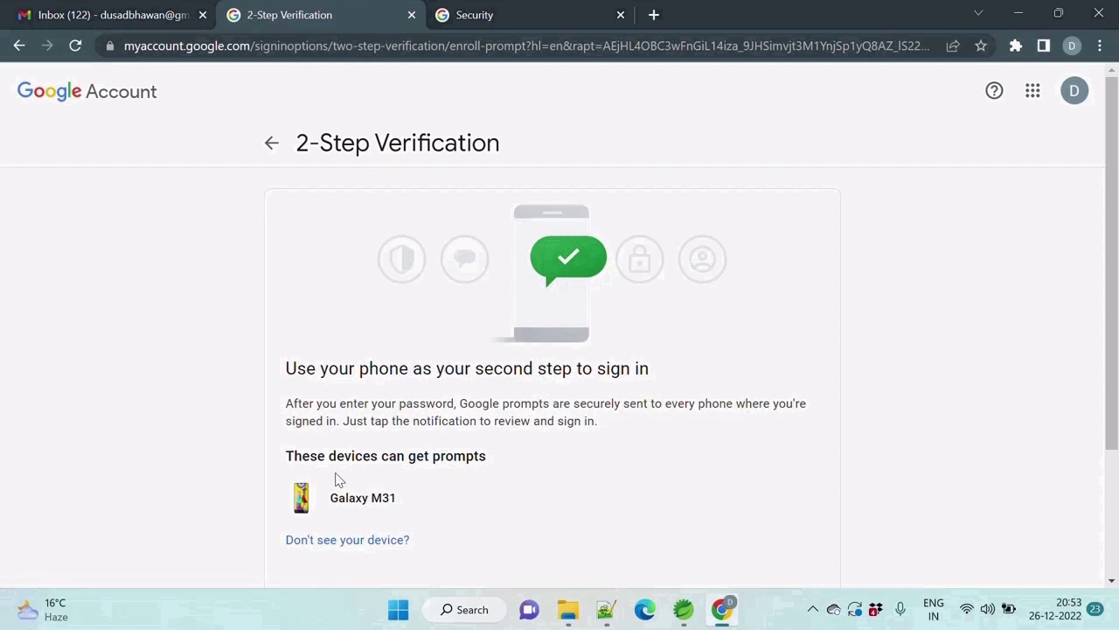
{"action": "scroll", "coordinate": [340, 480], "scroll_direction": "down", "scroll_amount": 1}
{"action": "scroll", "coordinate": [414, 463], "scroll_direction": "down", "scroll_amount": 1}
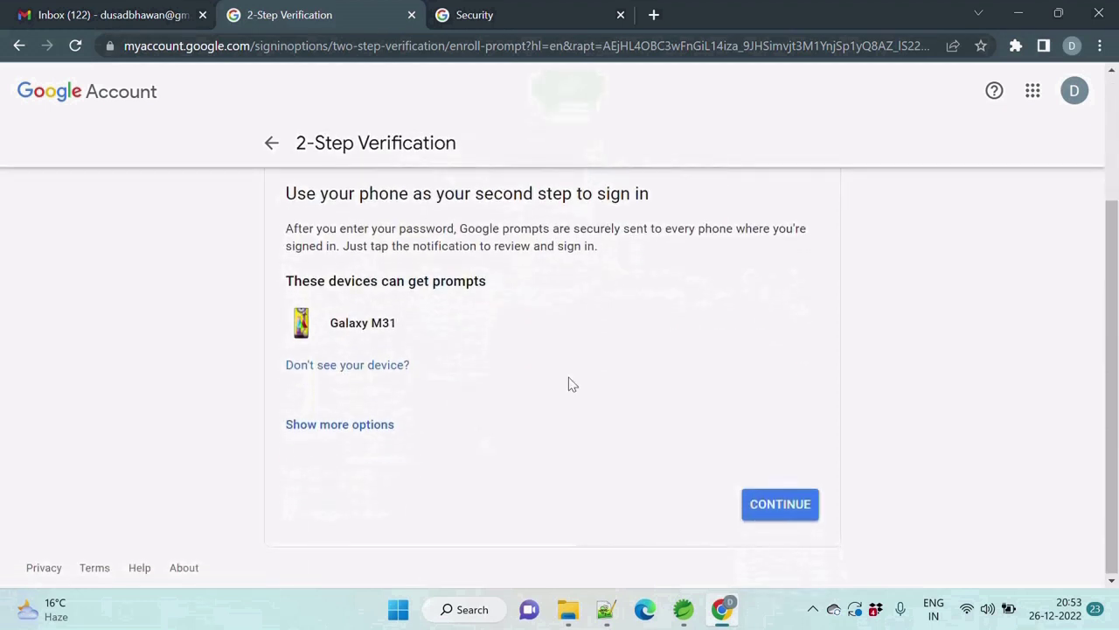
{"action": "left_click", "coordinate": [781, 505]}
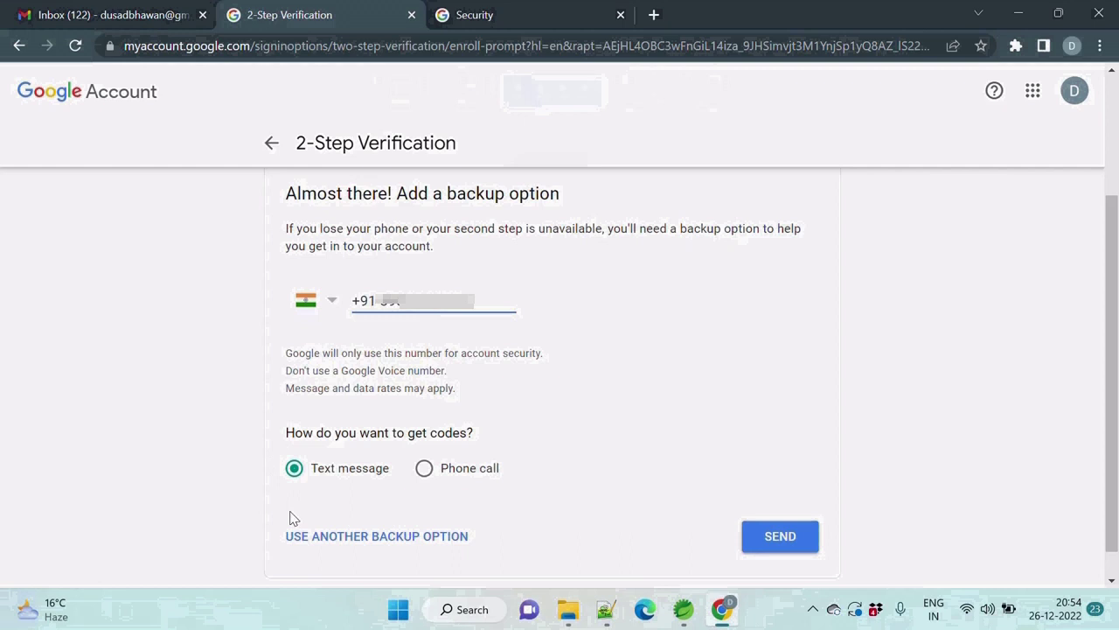
Step: Text a code to the backup phone, enter the received code, and turn 2-Step Verification on
{"action": "left_click", "coordinate": [781, 535]}
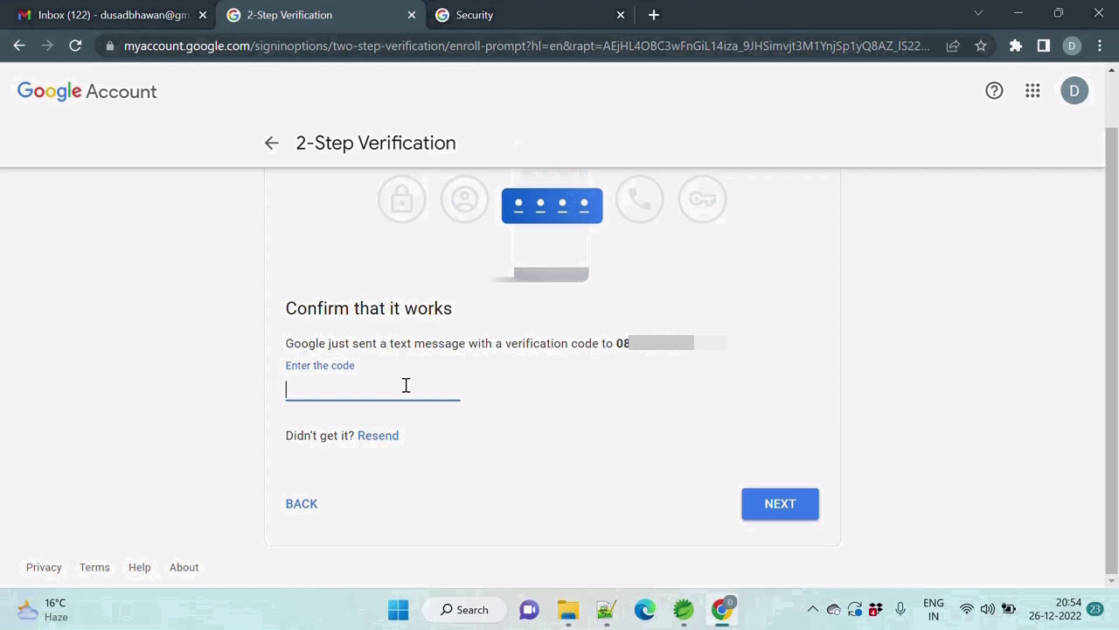
{"action": "left_click", "coordinate": [771, 504]}
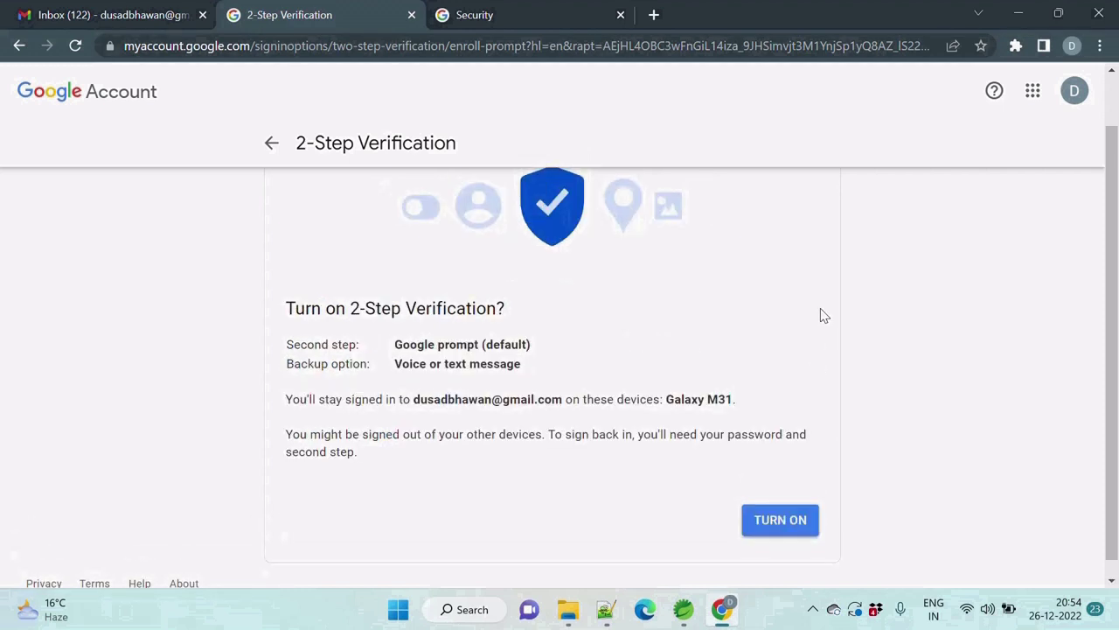
{"action": "scroll", "coordinate": [787, 516], "scroll_direction": "down", "scroll_amount": 1}
{"action": "left_click", "coordinate": [788, 514]}
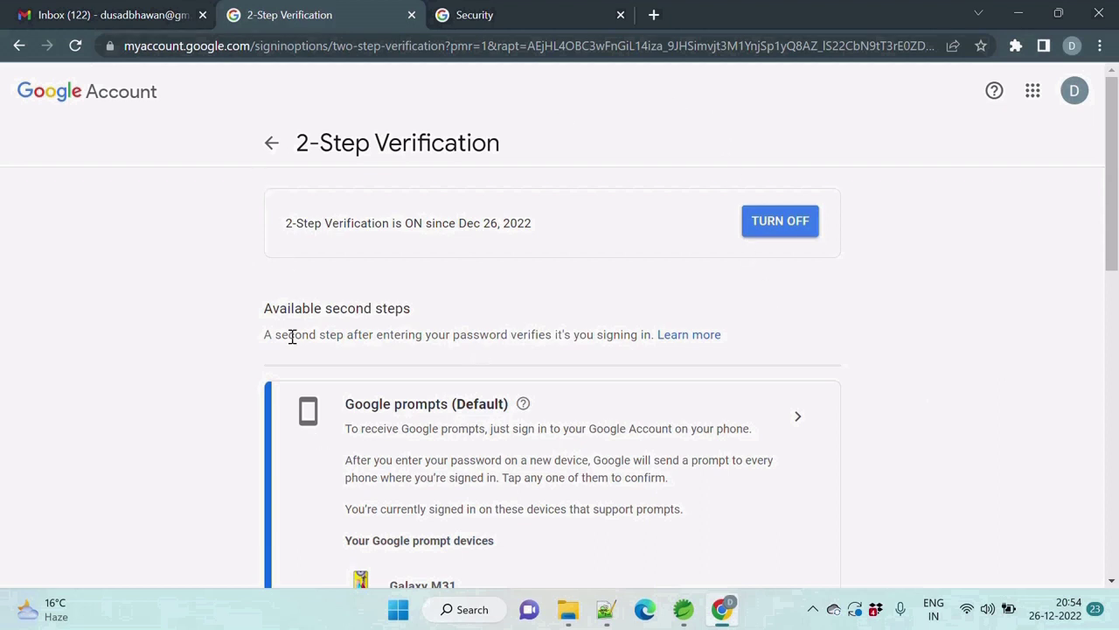
Step: Return to Security and go to the App passwords page
{"action": "left_click", "coordinate": [272, 144]}
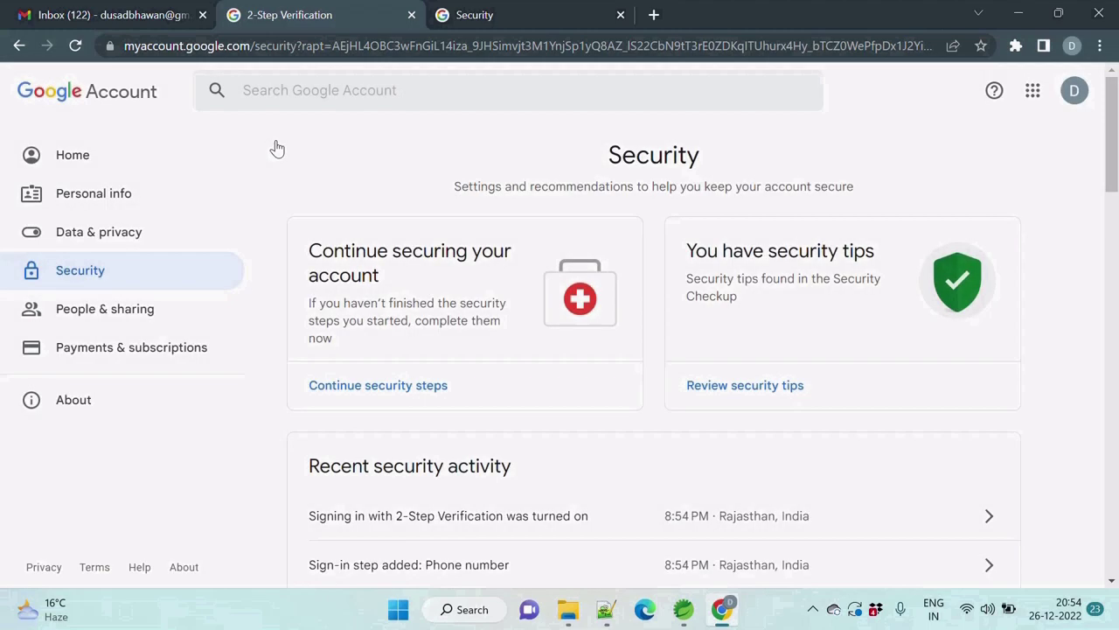
{"action": "scroll", "coordinate": [485, 253], "scroll_direction": "down", "scroll_amount": 6}
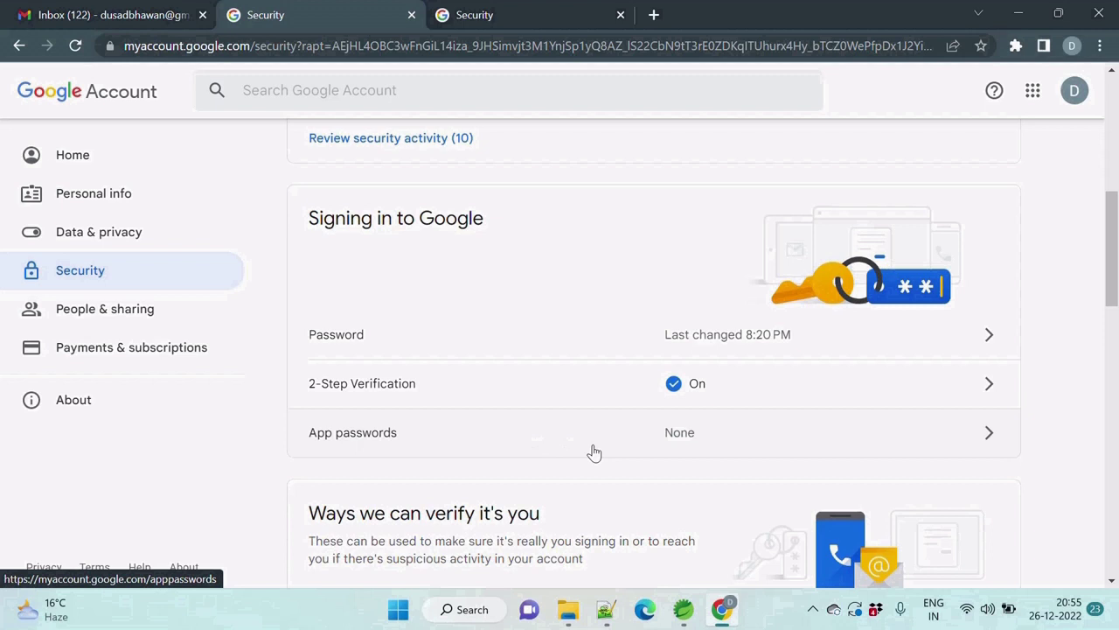
{"action": "left_click", "coordinate": [986, 431]}
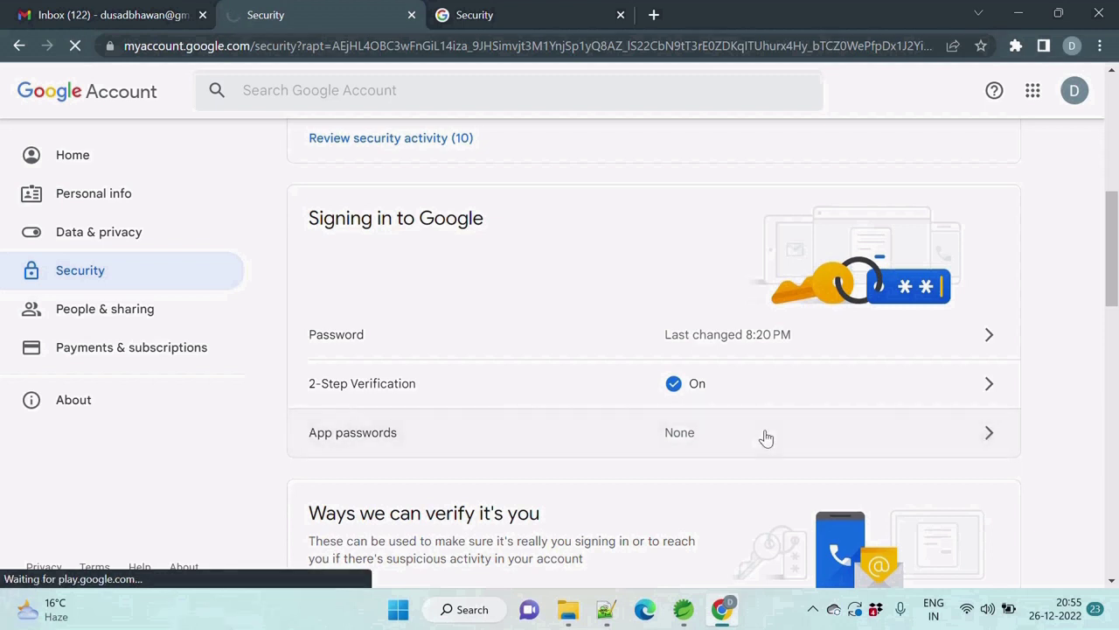
Step: Choose Other (Custom name) as the app and name it Mail_Notification_Utility
{"action": "left_click", "coordinate": [378, 355]}
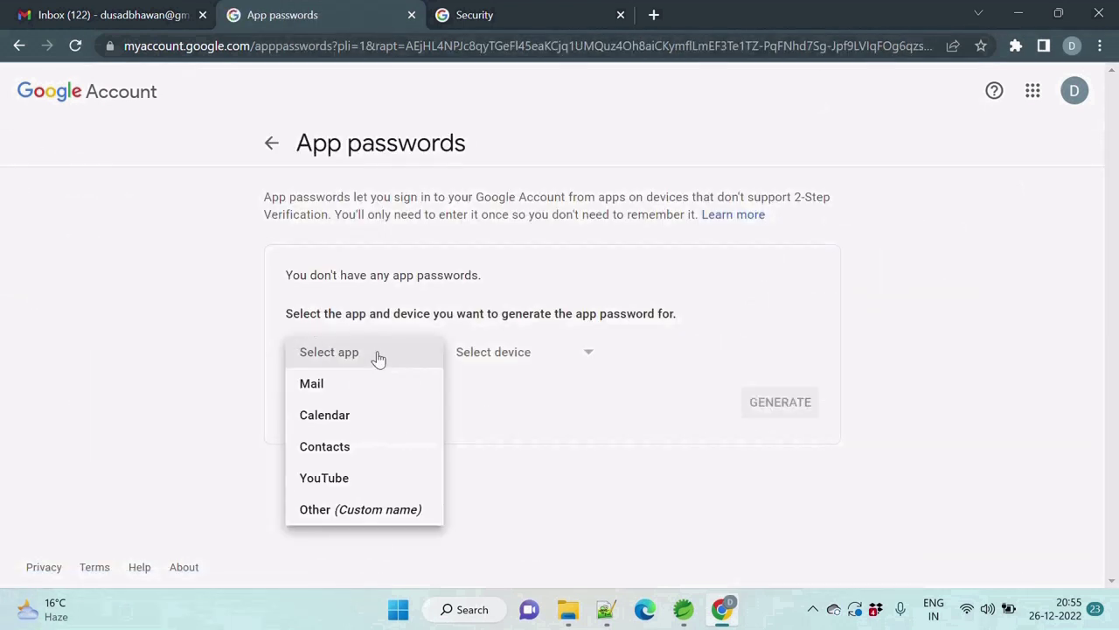
{"action": "left_click", "coordinate": [378, 510]}
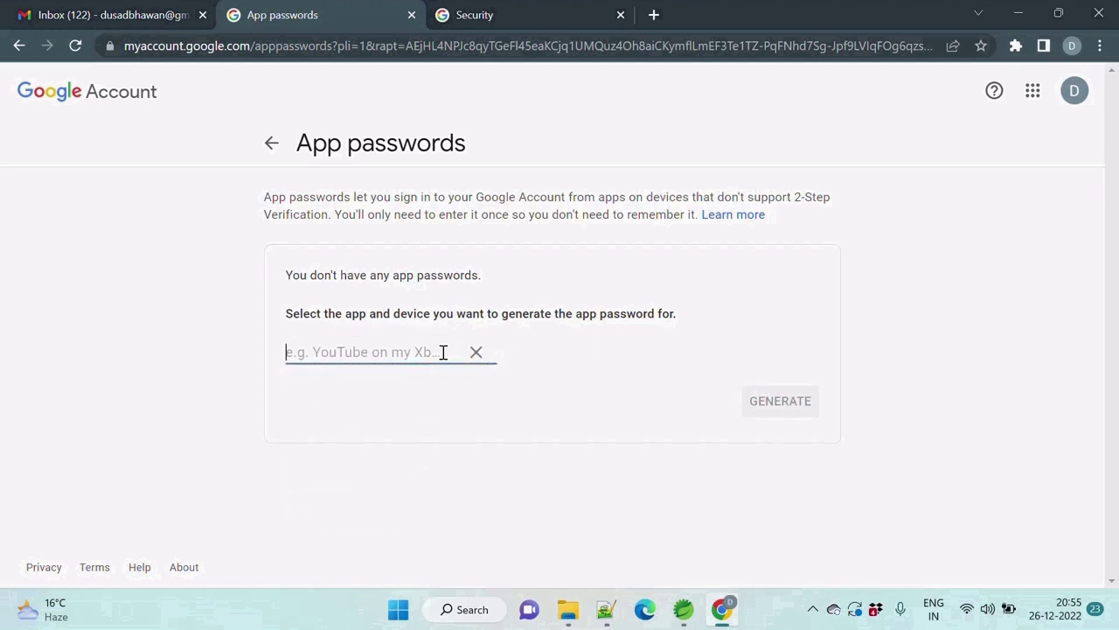
{"action": "type", "text": "Mail_Noti"}
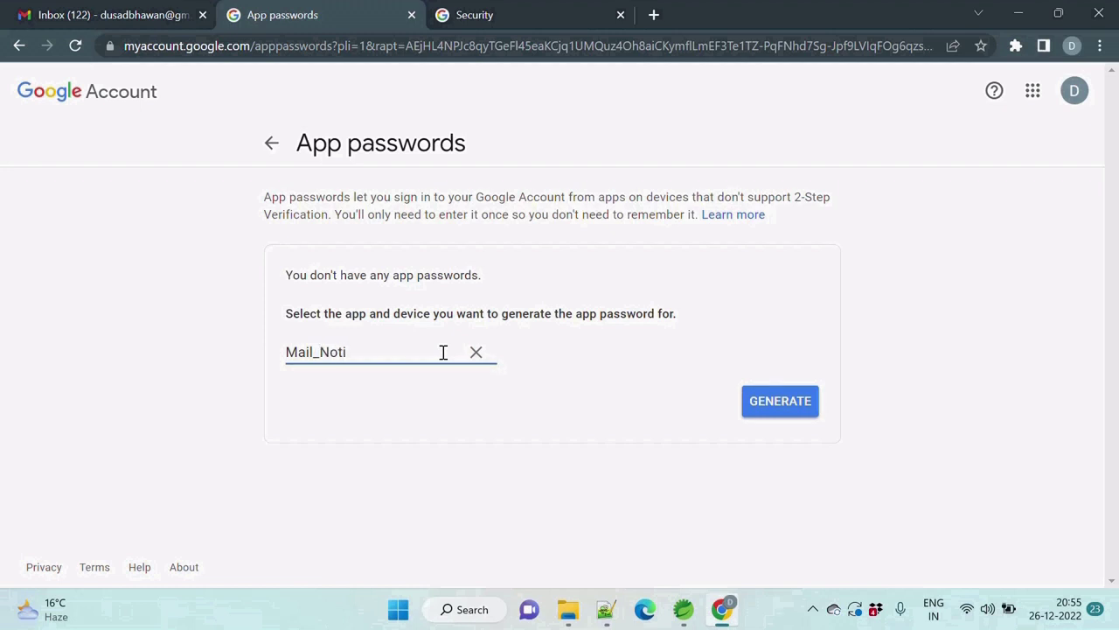
{"action": "type", "text": "fication_Utility"}
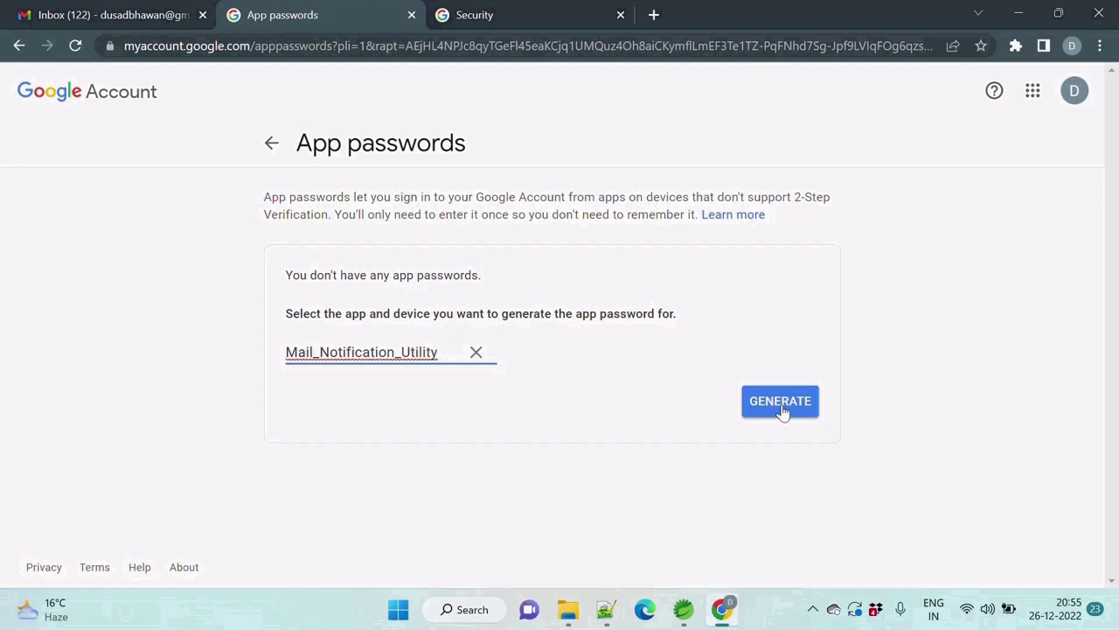
Step: Generate the Mail_Notification_Utility password, close it, and recheck App passwords to confirm it's listed
{"action": "left_click", "coordinate": [765, 414]}
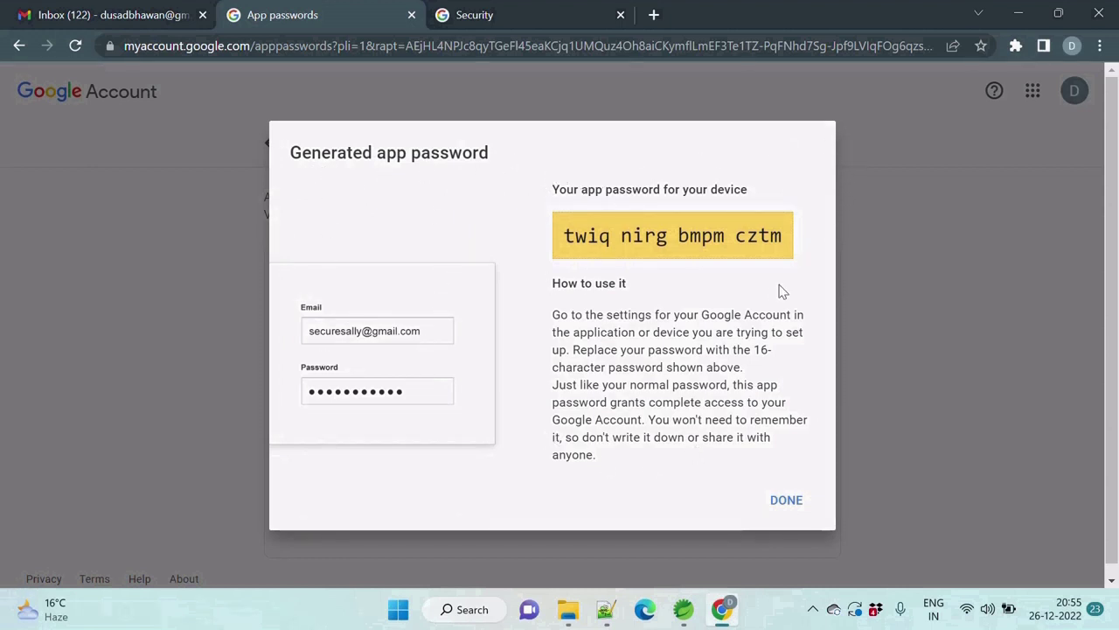
{"action": "left_click", "coordinate": [788, 502]}
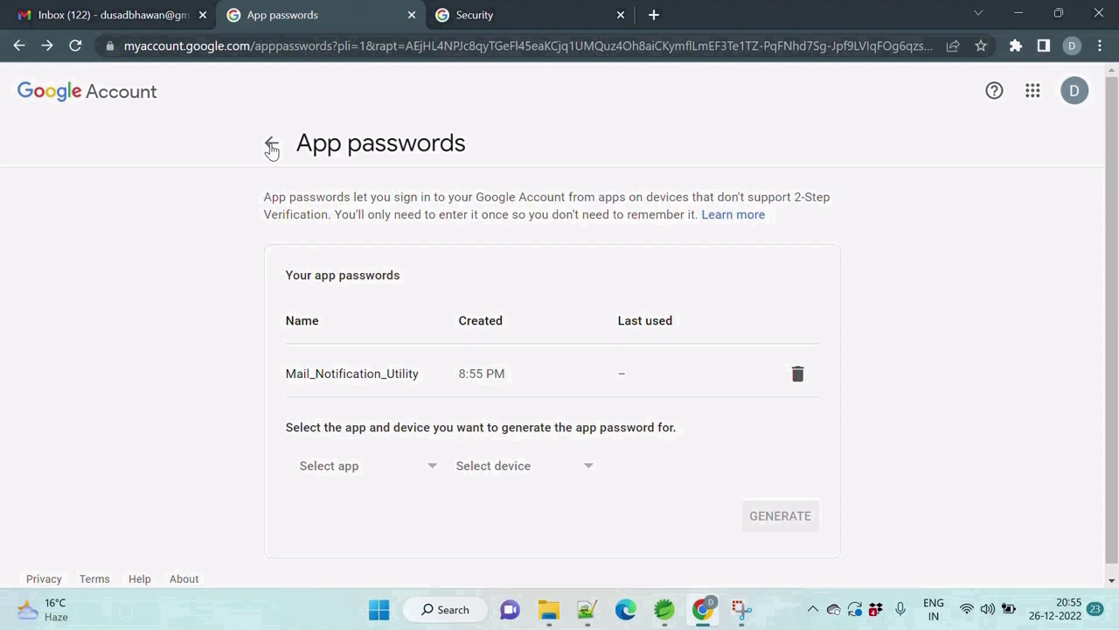
{"action": "left_click", "coordinate": [271, 145]}
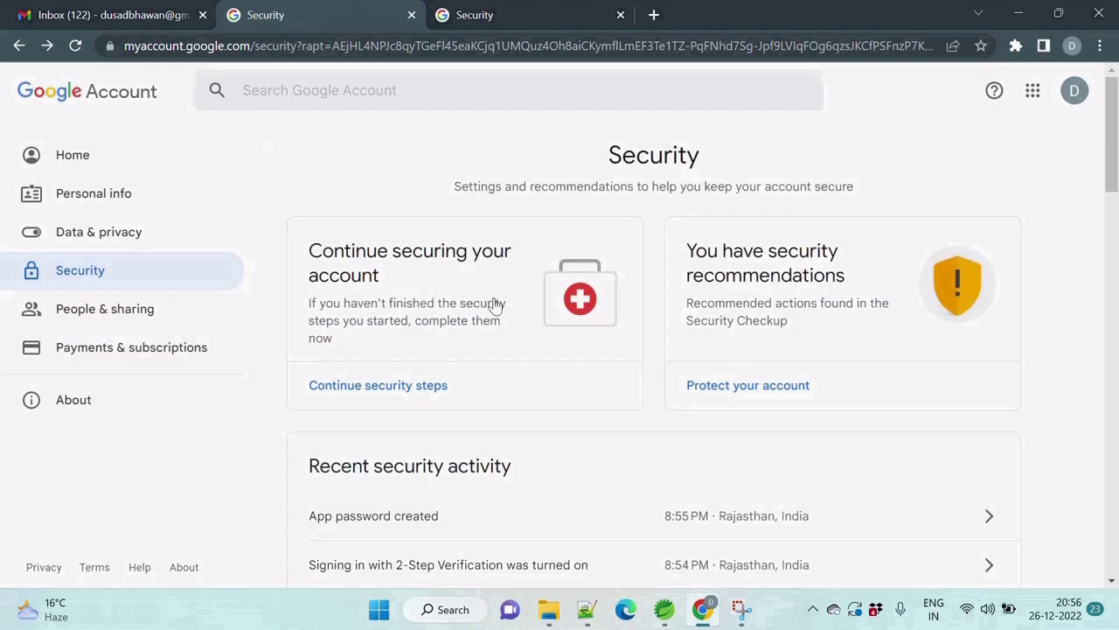
{"action": "scroll", "coordinate": [495, 304], "scroll_direction": "down", "scroll_amount": 7}
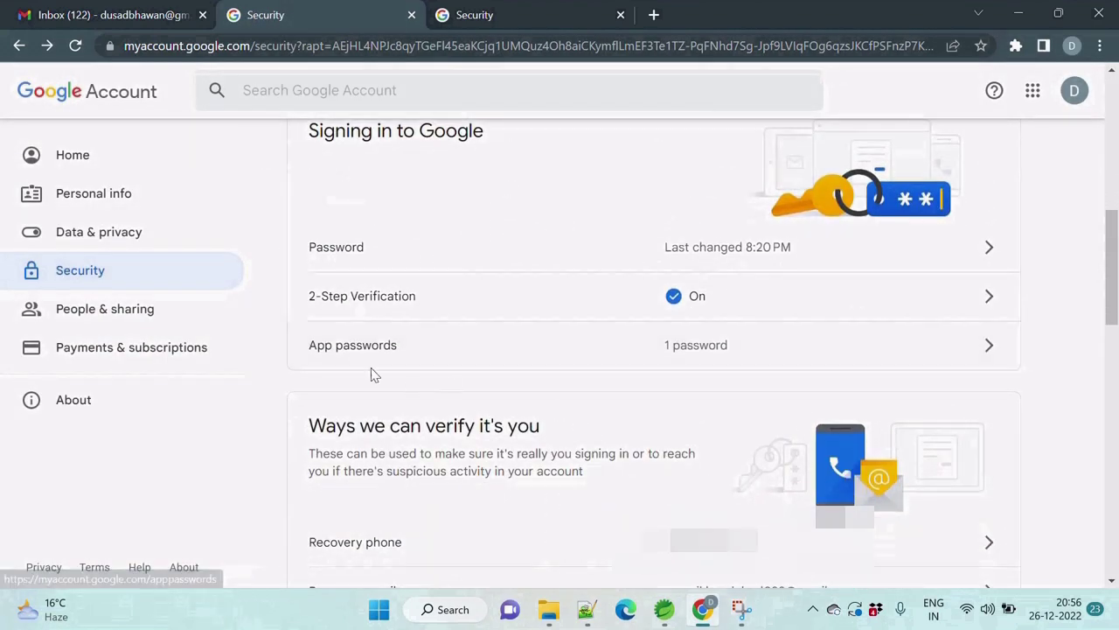
{"action": "left_click", "coordinate": [765, 355]}
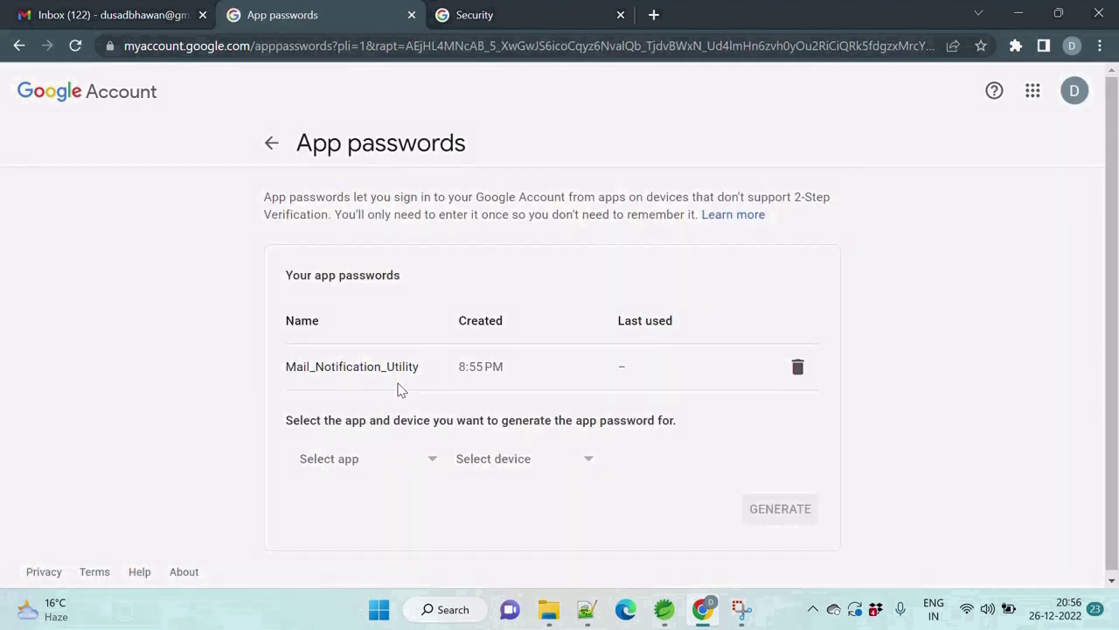
{"action": "left_click", "coordinate": [740, 611]}
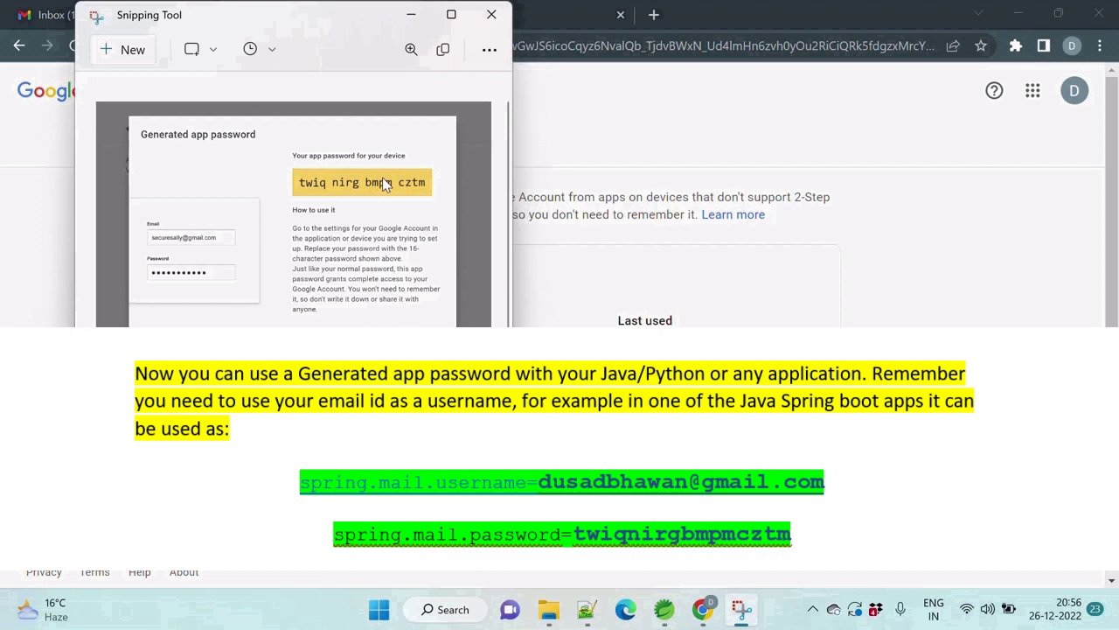
{"action": "left_click", "coordinate": [411, 15]}
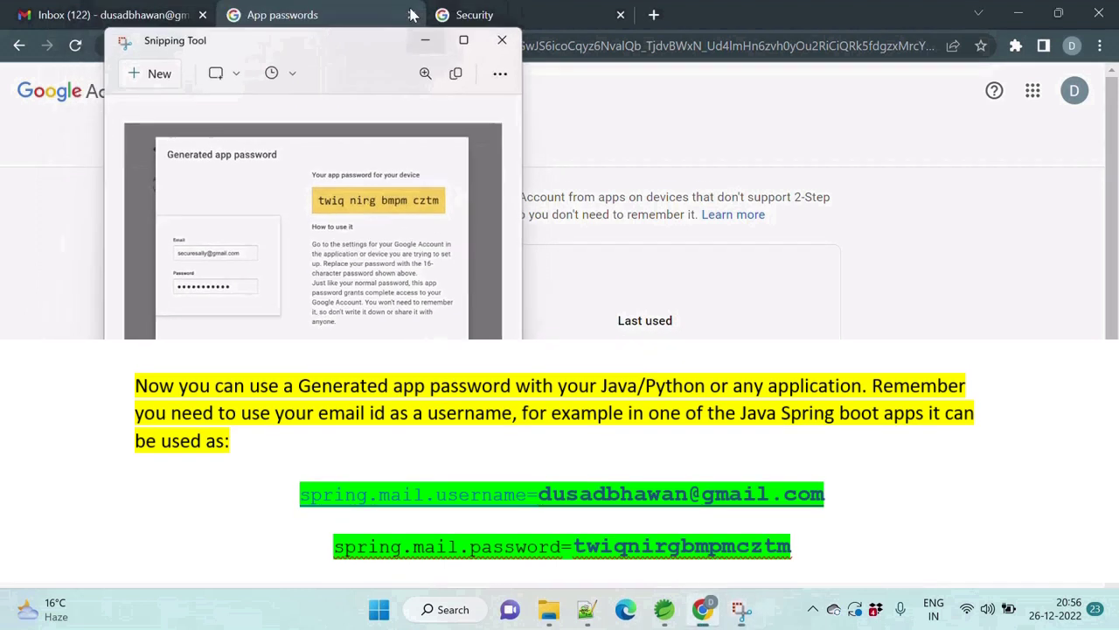